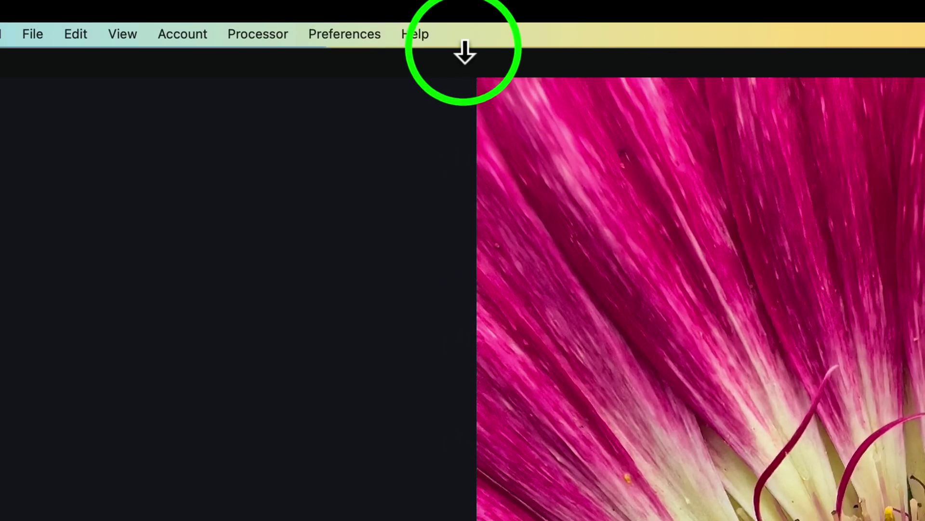
Bring up the help options, then dismiss them again
left_click(417, 36)
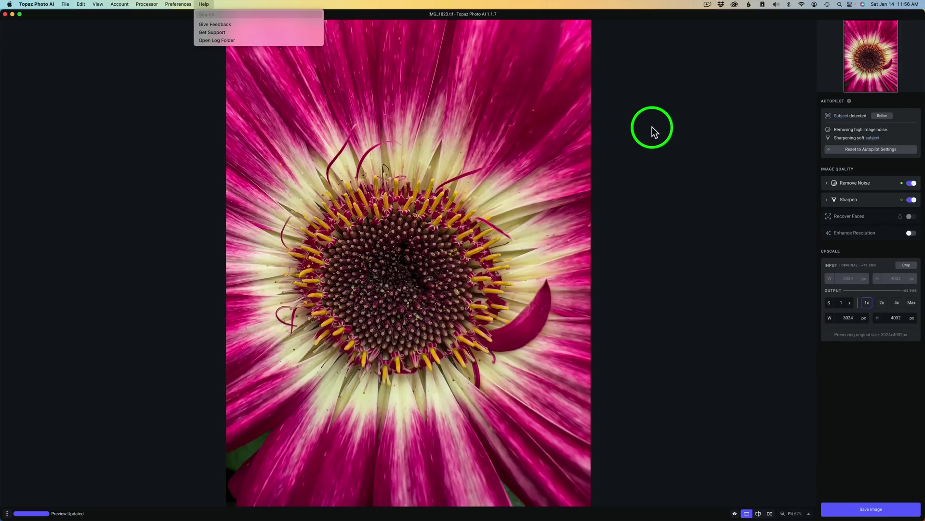
left_click(854, 179)
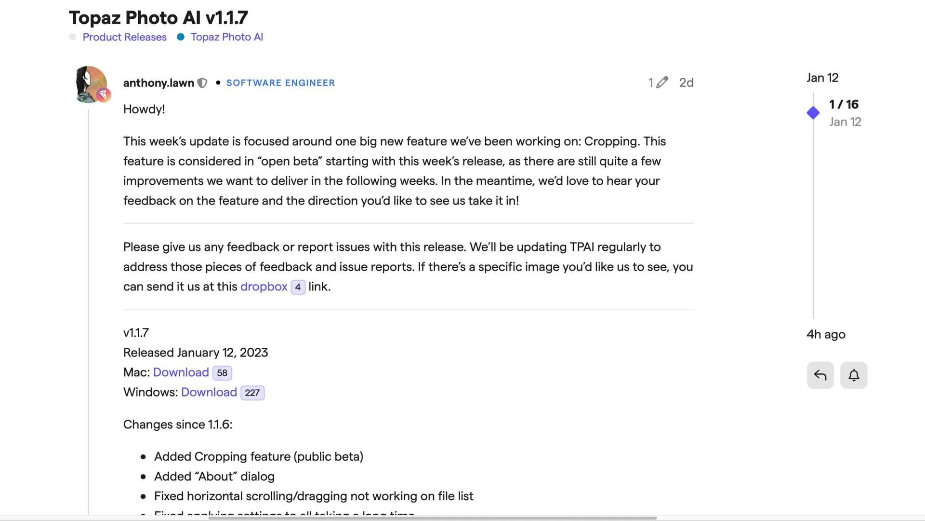
scroll(409, 260, "down", 3)
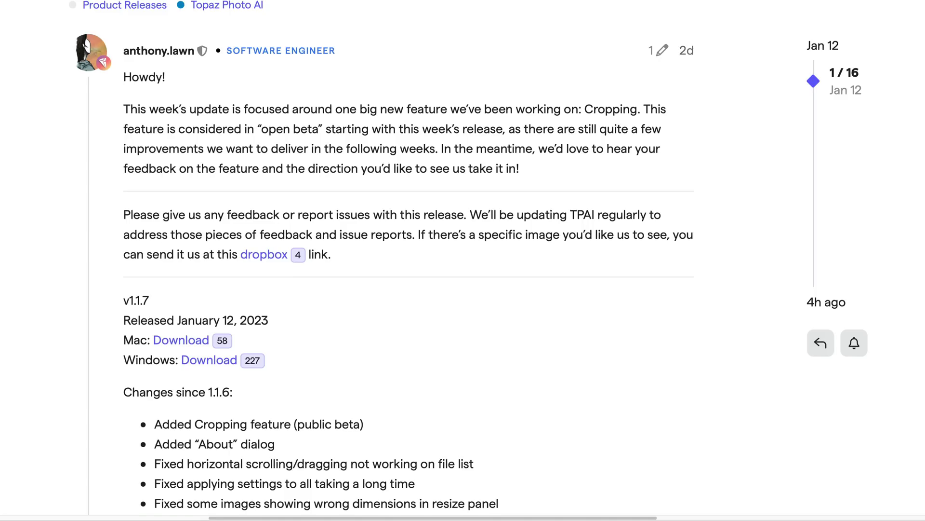
scroll(409, 260, "down", 2)
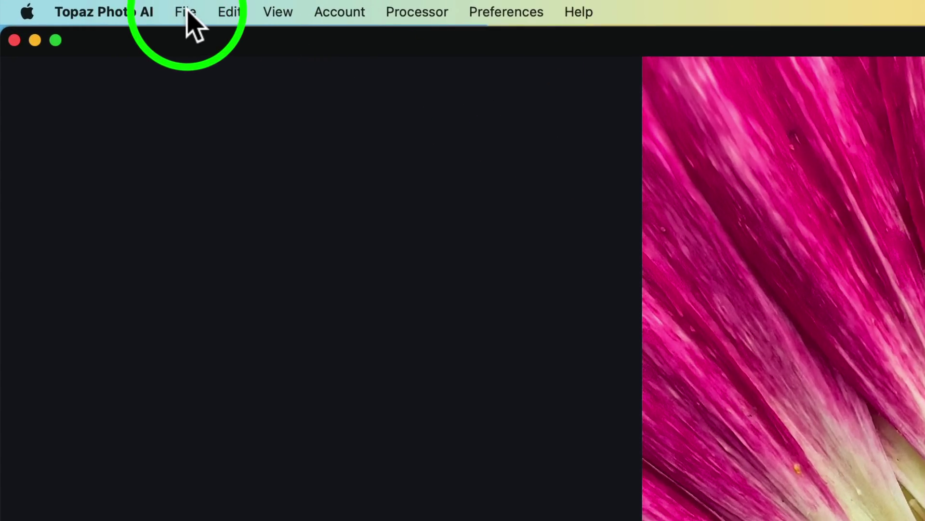
Show About Topaz Photo AI from the app menu, confirming version 1.1.7
left_click(112, 11)
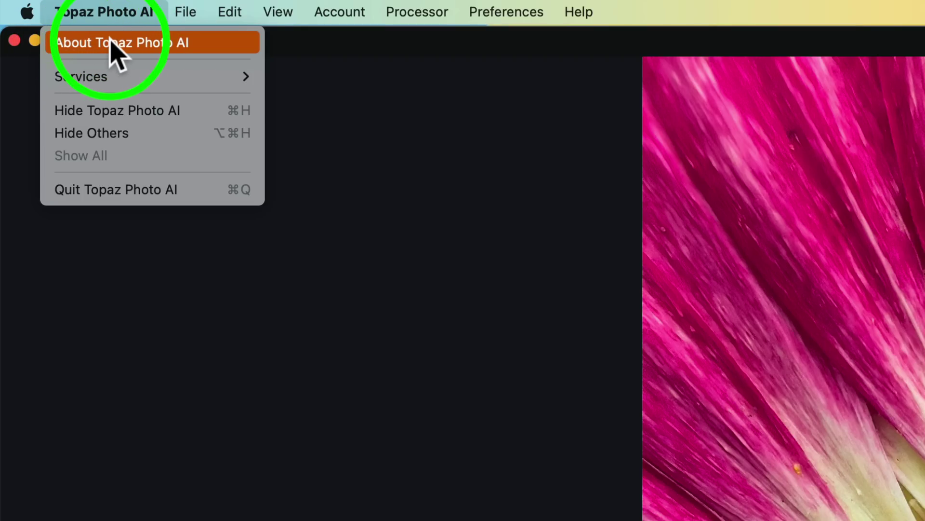
left_click(111, 42)
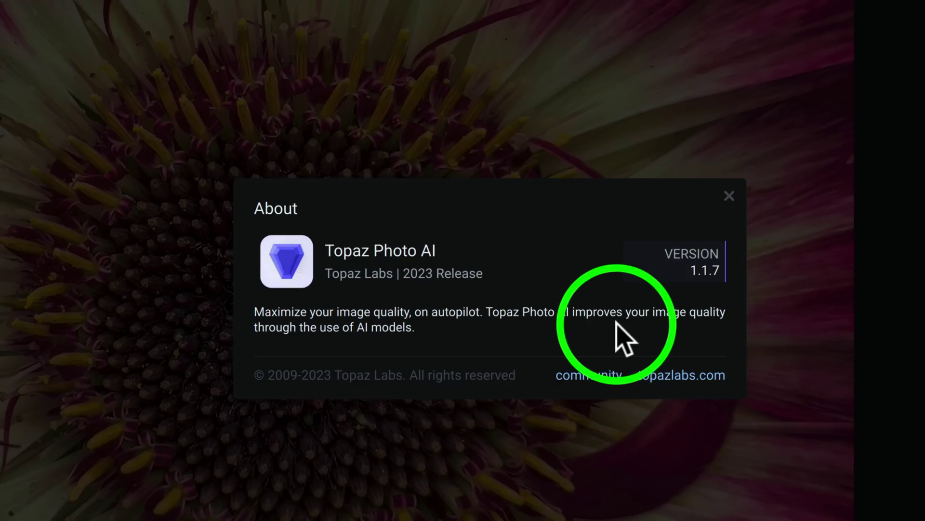
Follow the About dialog's community link and scroll the Topaz forum's category list
left_click(590, 379)
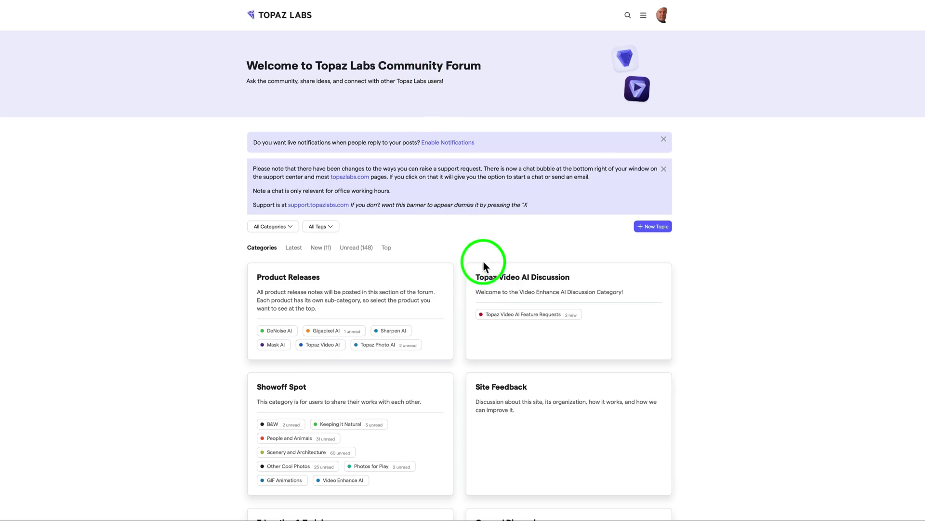
scroll(484, 268, "down", 2)
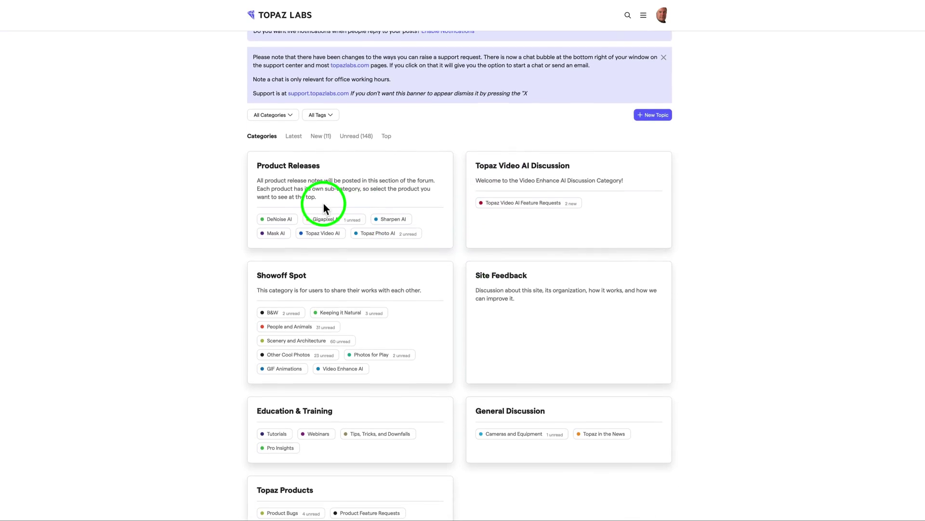
scroll(363, 253, "down", 1)
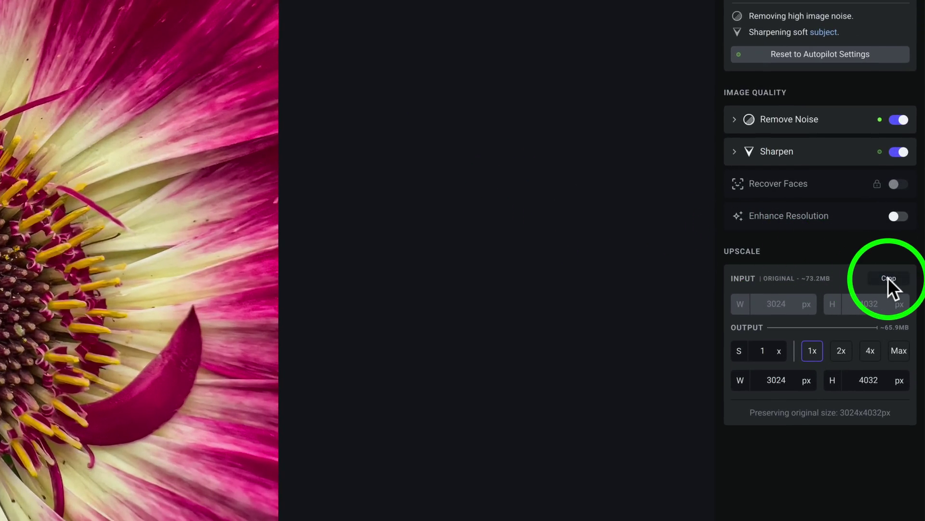
Begin cropping the photo, trim the top-right corner, and set a 1 x 1 aspect ratio
left_click(906, 265)
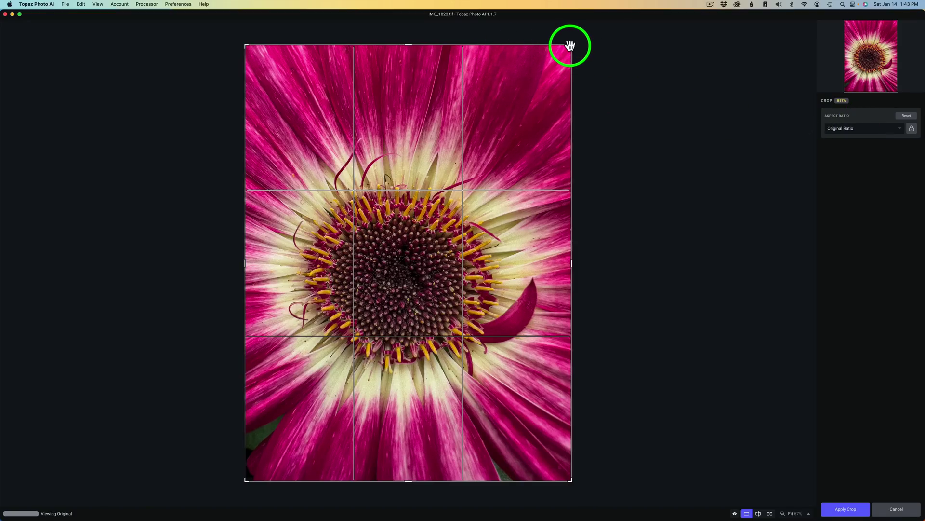
left_click_drag(570, 45, 578, 75)
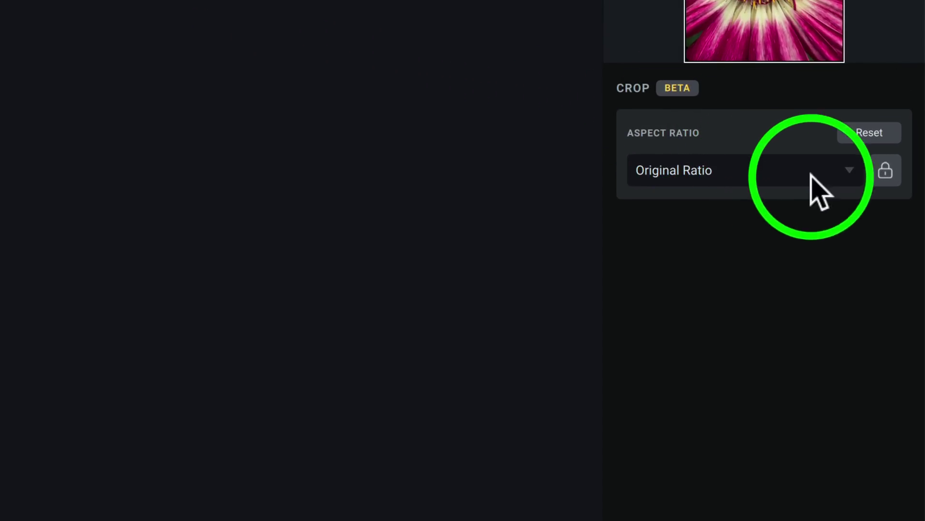
left_click(851, 169)
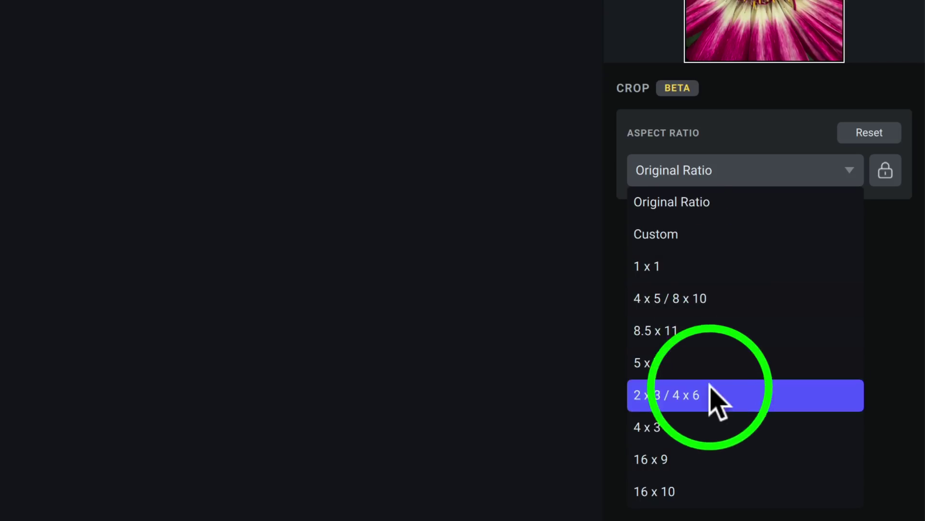
left_click(707, 266)
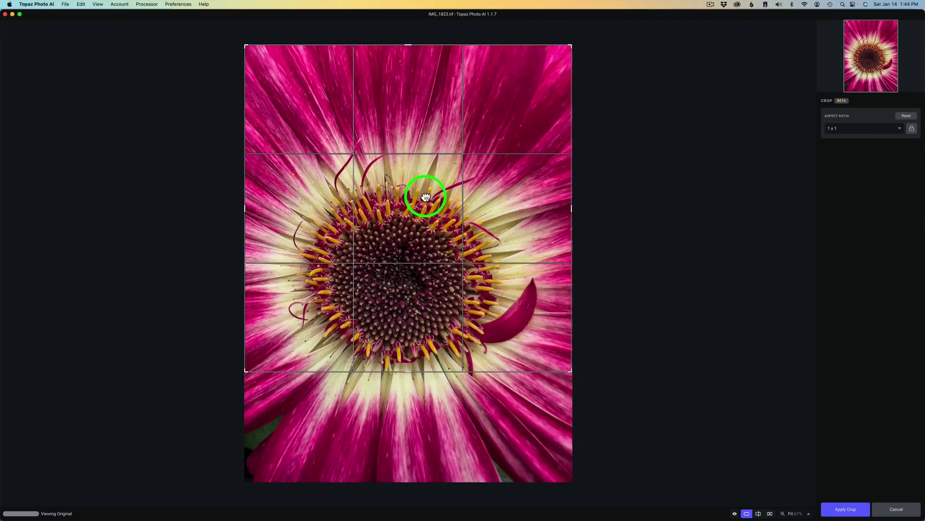
Move the square crop down over the flower, shrink it slightly, and nudge it right
left_click_drag(426, 197, 426, 265)
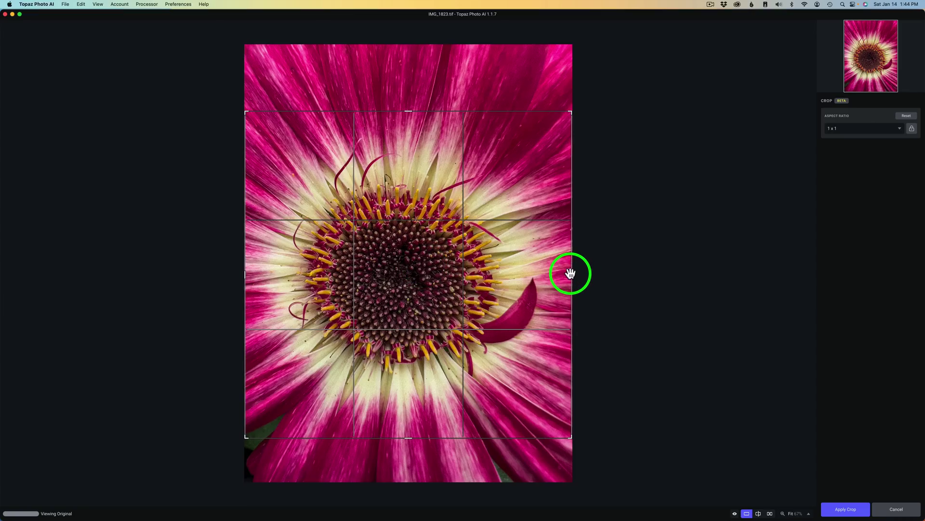
left_click_drag(571, 274, 559, 270)
left_click_drag(486, 264, 493, 265)
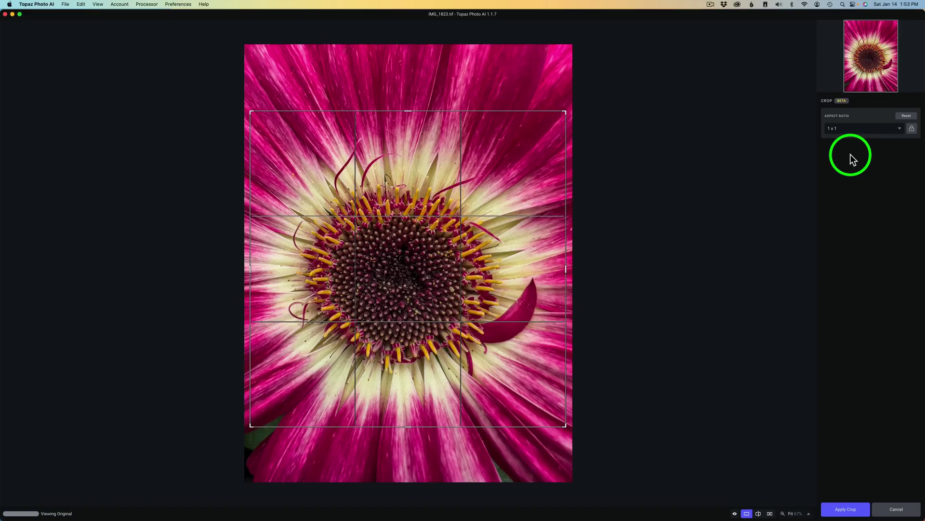
Try other aspect ratios, return to Original Ratio, and reset the crop to the full image
left_click(899, 128)
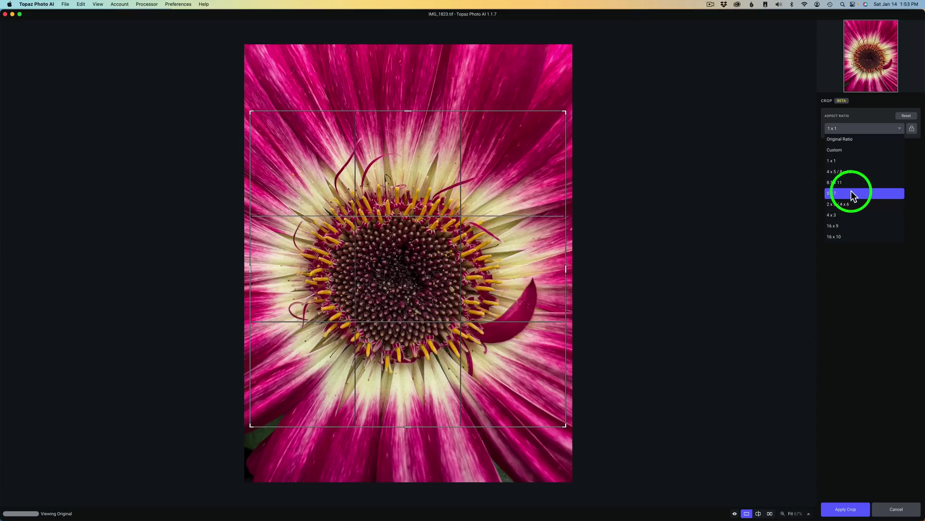
left_click(860, 171)
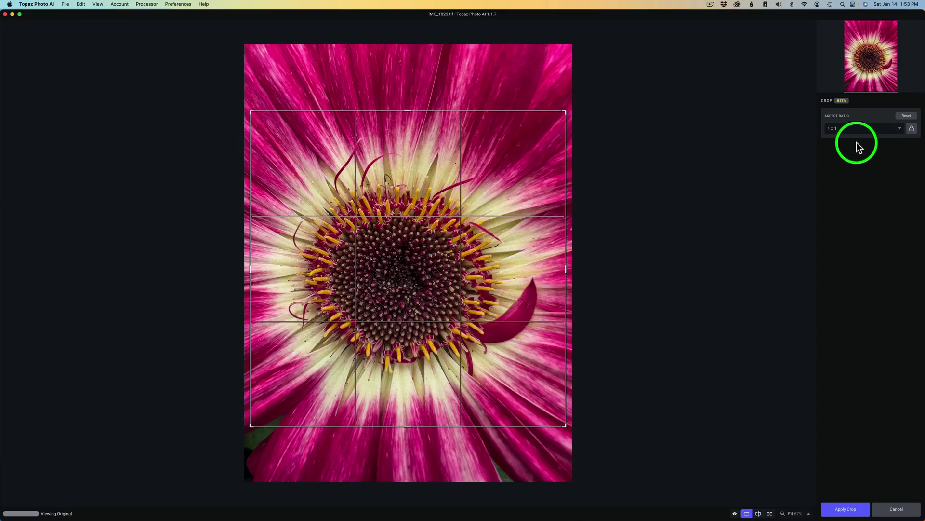
left_click(861, 131)
left_click(848, 138)
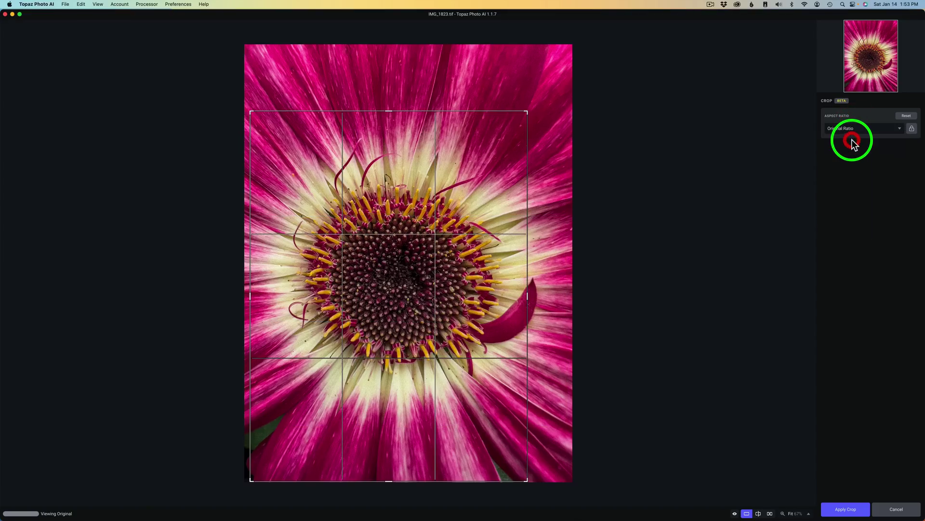
left_click(907, 117)
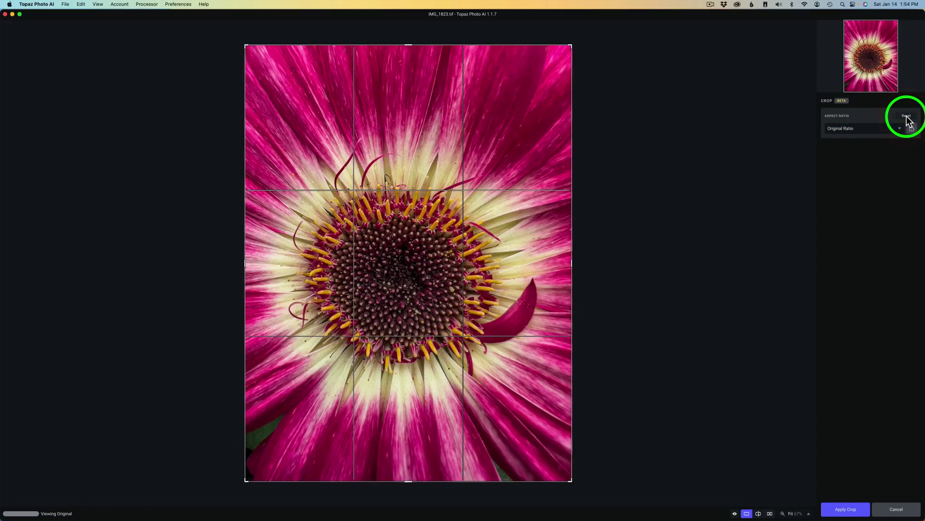
Switch to a Custom ratio and drag the edges into a tighter box around the flower centre
left_click(902, 129)
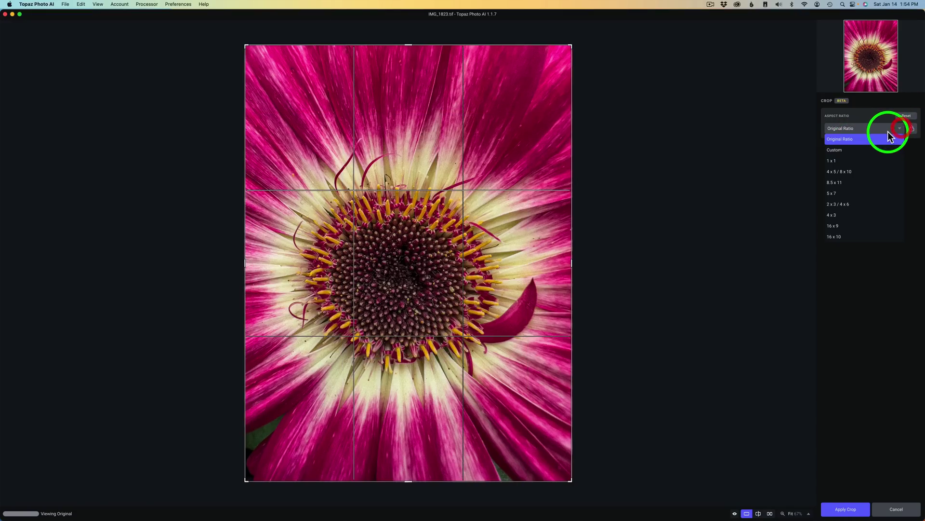
left_click(852, 150)
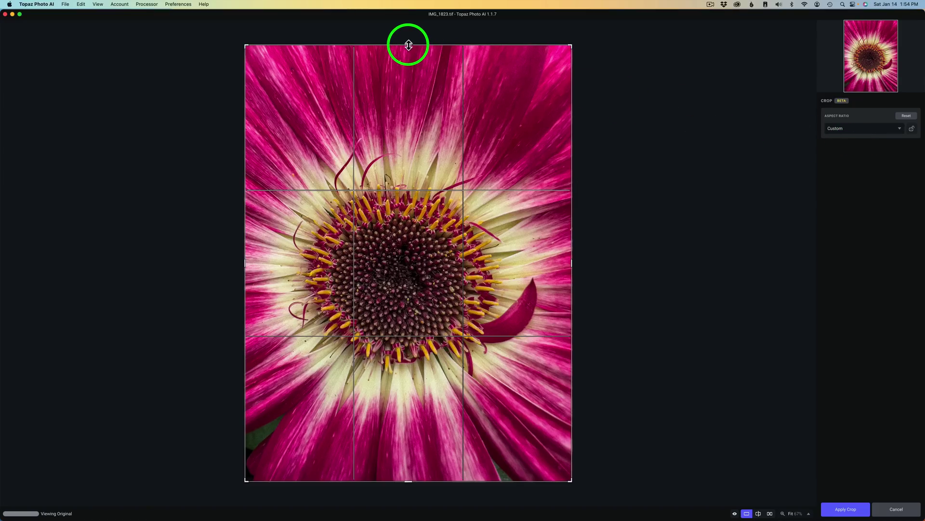
left_click_drag(411, 45, 413, 106)
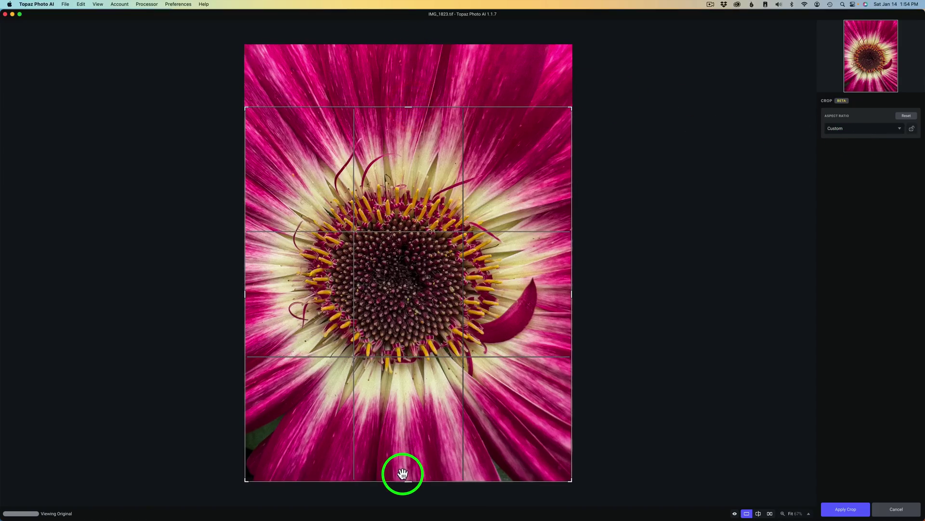
left_click_drag(408, 480, 408, 444)
left_click_drag(571, 276, 550, 270)
mouse_move(407, 270)
left_mouse_down()
mouse_move(401, 237)
mouse_move(415, 254)
mouse_move(411, 270)
mouse_move(420, 269)
left_mouse_up()
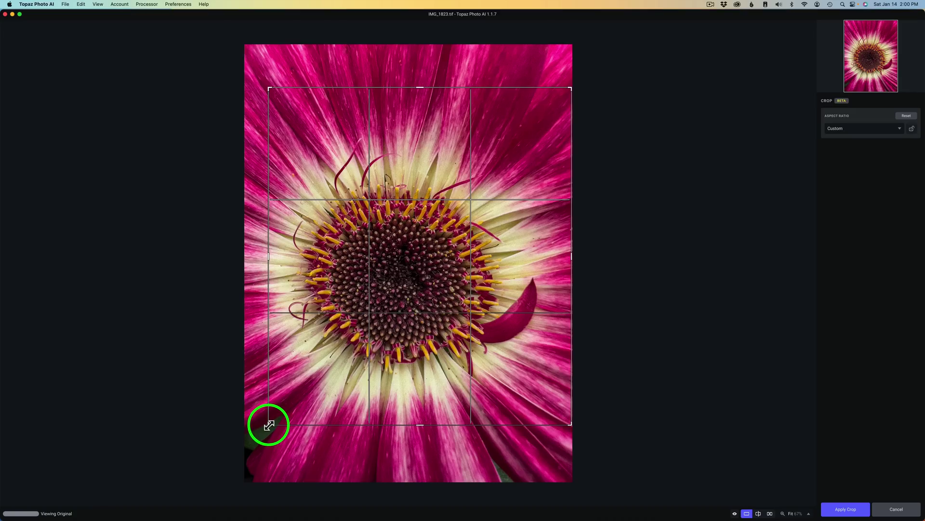
left_click_drag(269, 424, 374, 367)
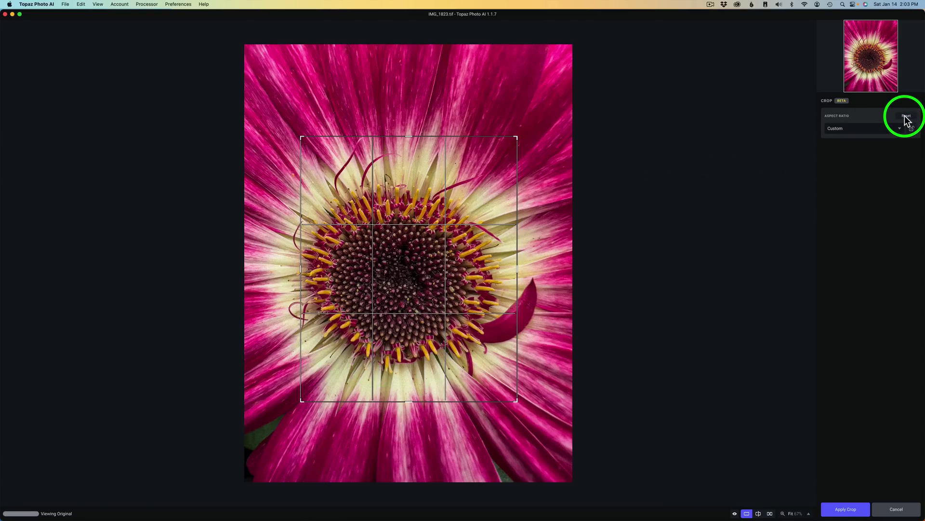
Reset the crop, choose 1 x 1 again, and centre the smaller square on the flower
left_click(905, 117)
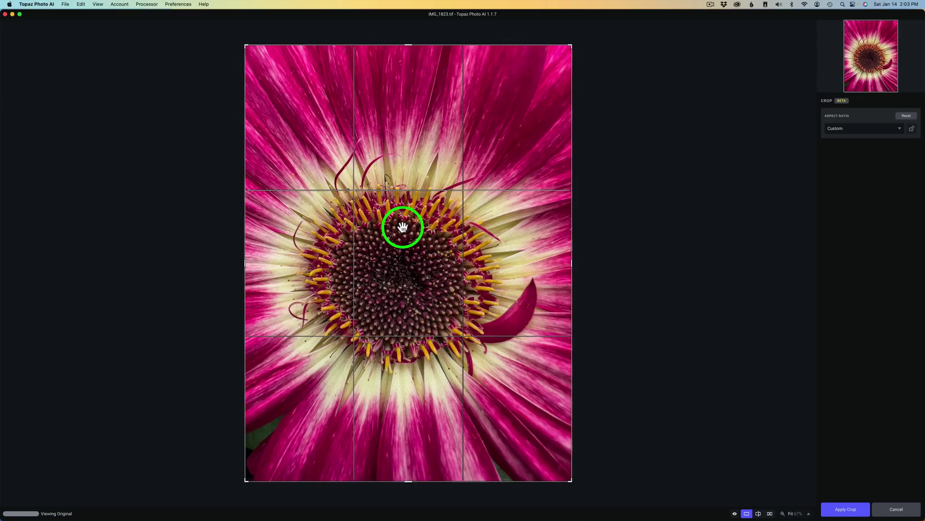
left_click(900, 128)
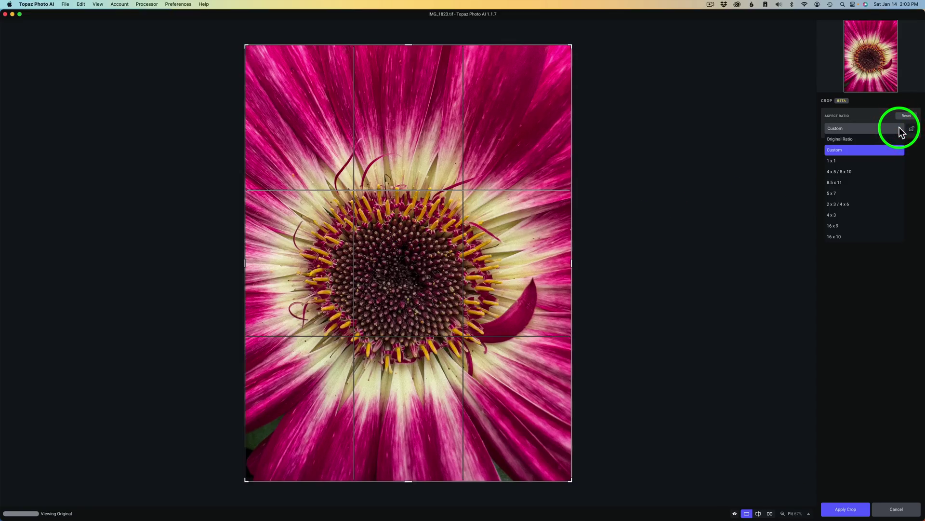
left_click(848, 165)
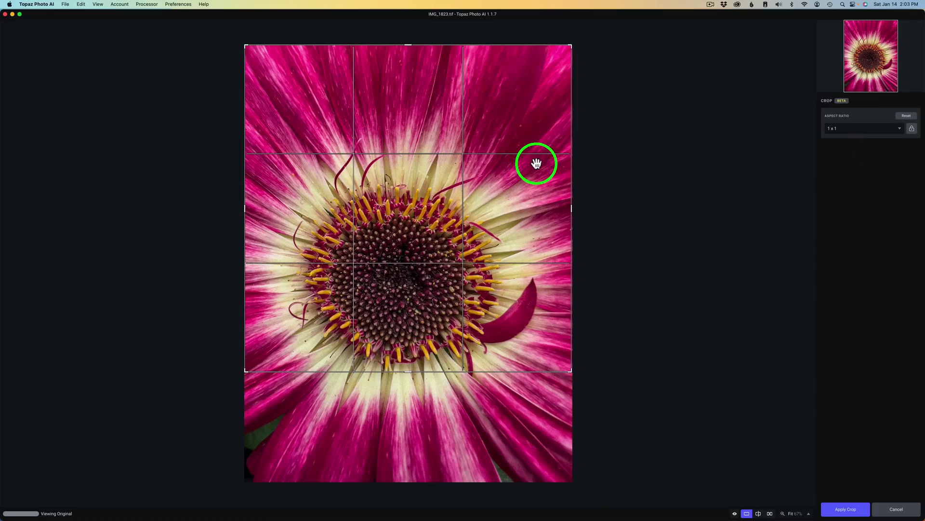
left_click_drag(436, 180, 435, 261)
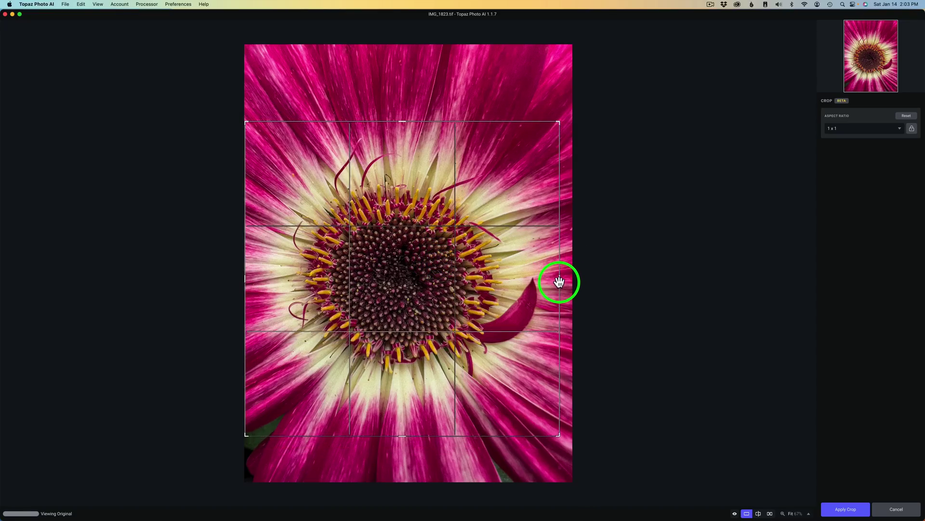
left_click_drag(559, 281, 481, 258)
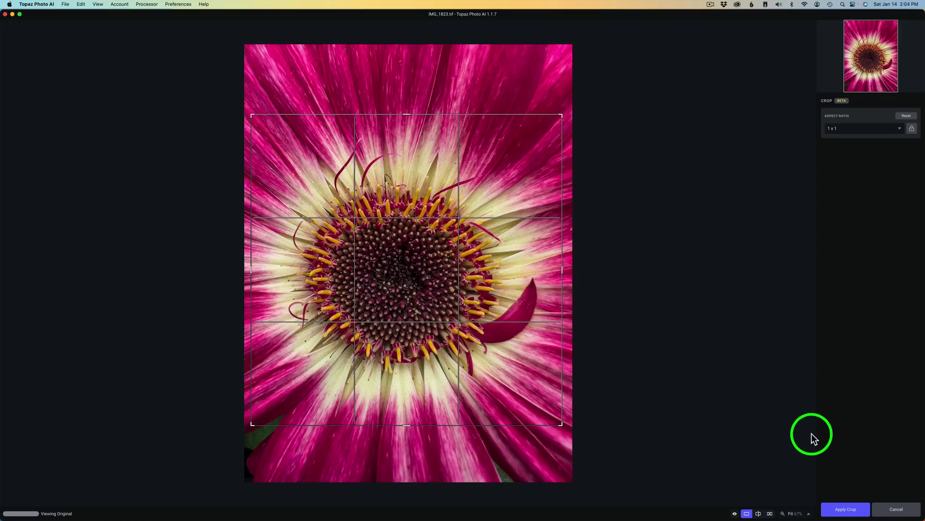
Apply the square crop, making the input 2878 x 2878 px
left_click(847, 509)
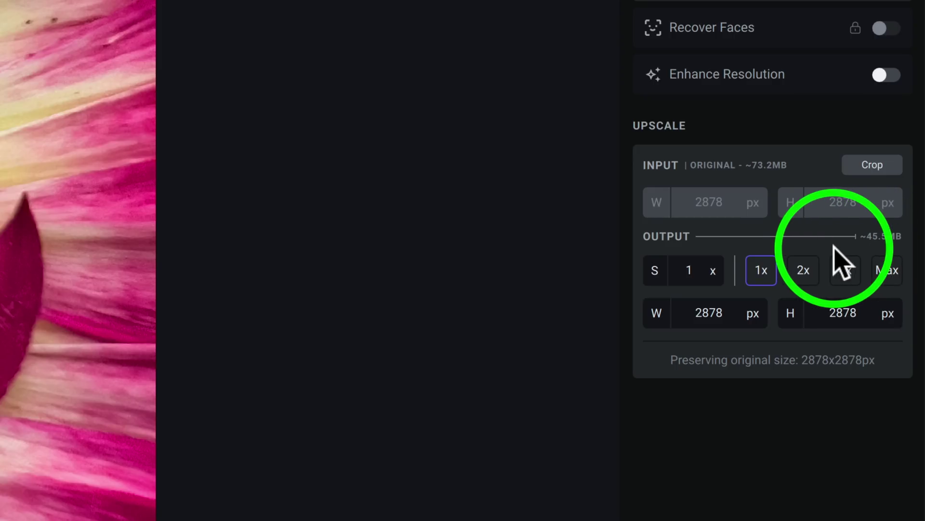
Set the upscale output to 2x, giving 5756 x 5756 px
left_click(803, 271)
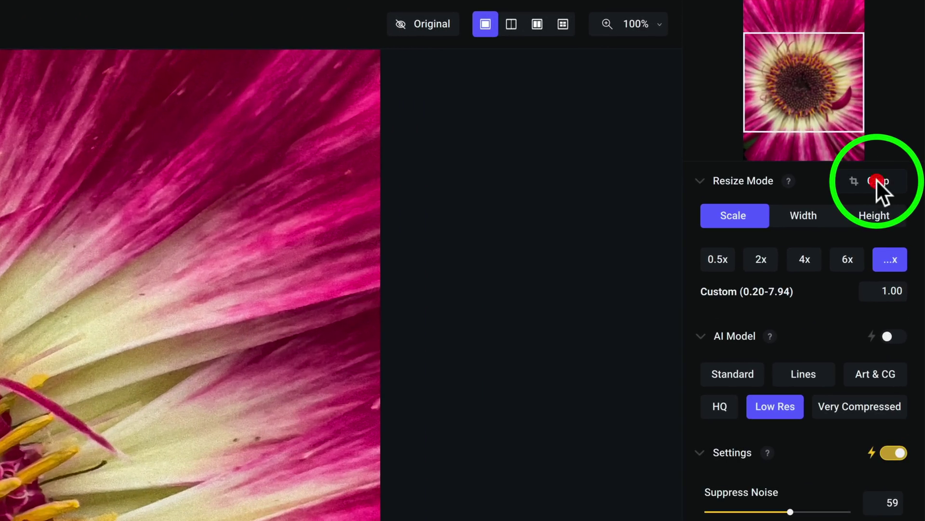
Open Gigapixel AI's crop tool on IMG_1823.tif and set the aspect ratio to 16:9
left_click(876, 180)
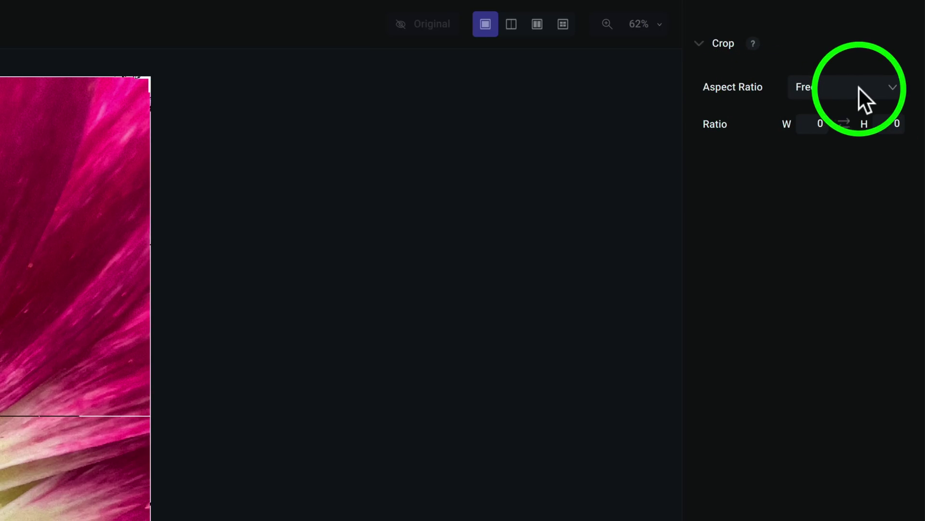
left_click(893, 86)
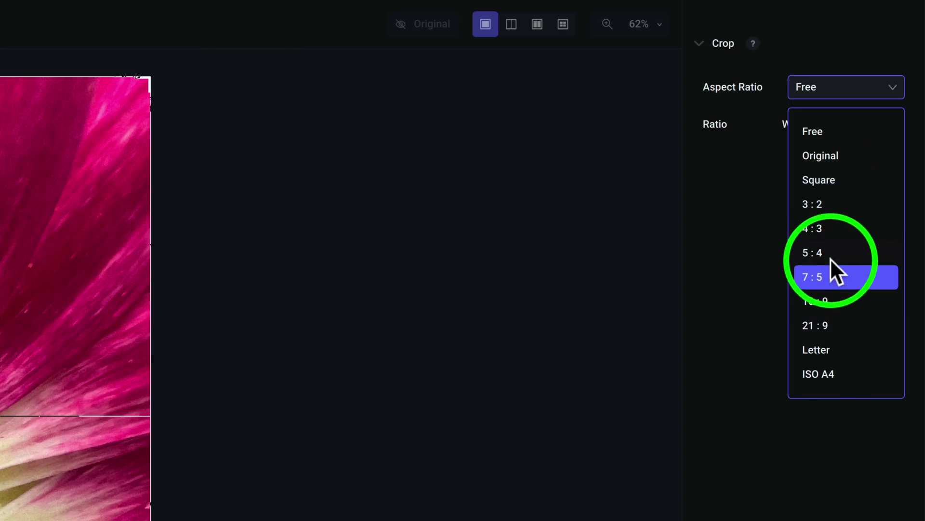
left_click(828, 300)
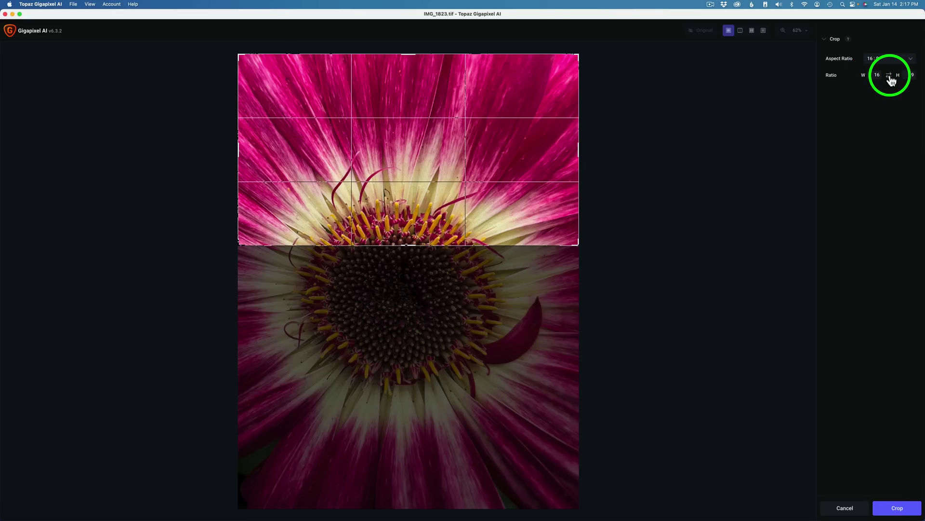
Move the crop down to the flower's centre and set its ratio to 3:2
left_click_drag(410, 149, 394, 278)
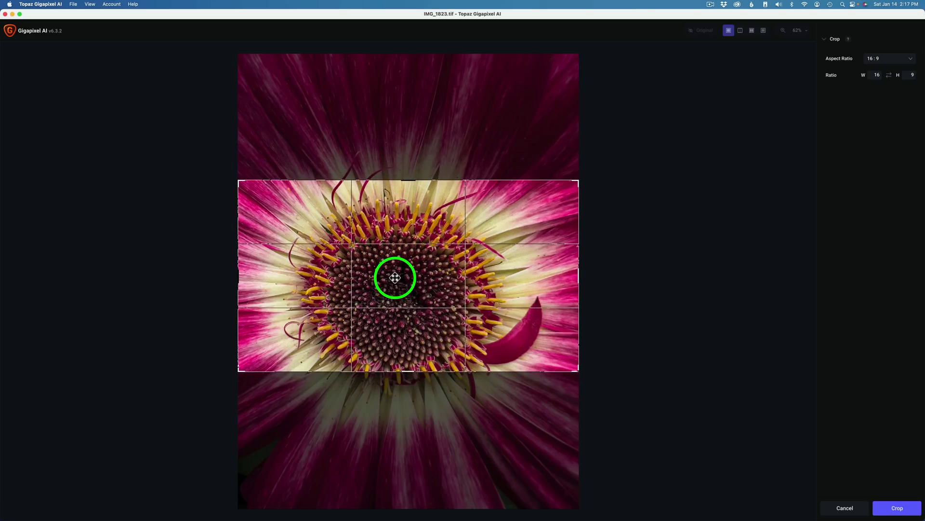
left_click(889, 76)
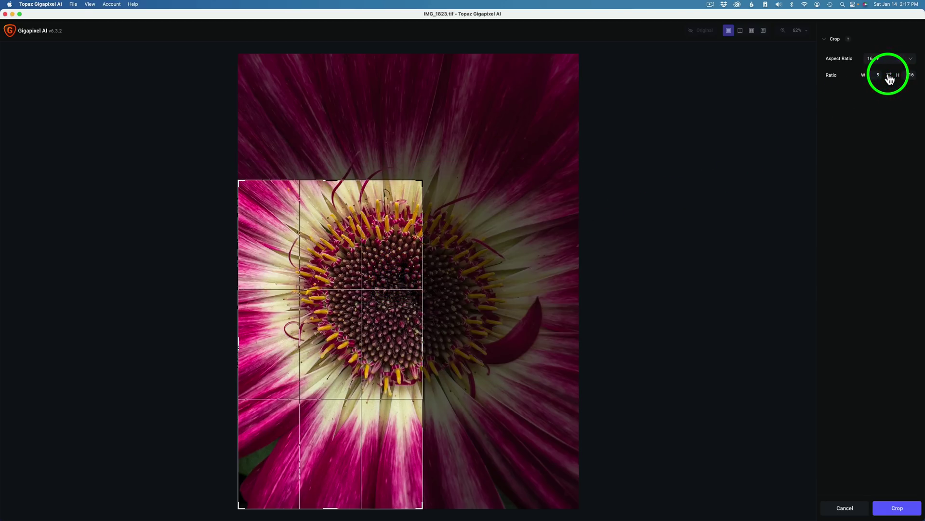
left_click(889, 76)
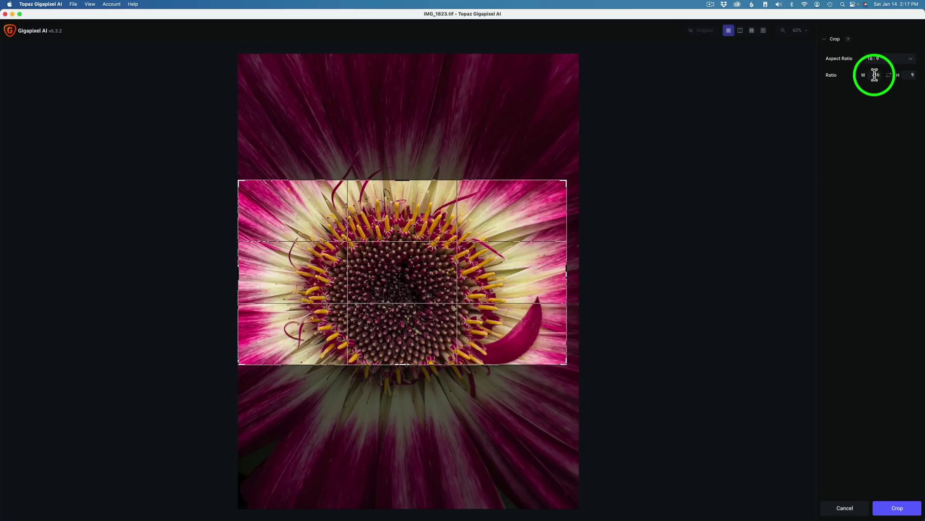
double_click(878, 74)
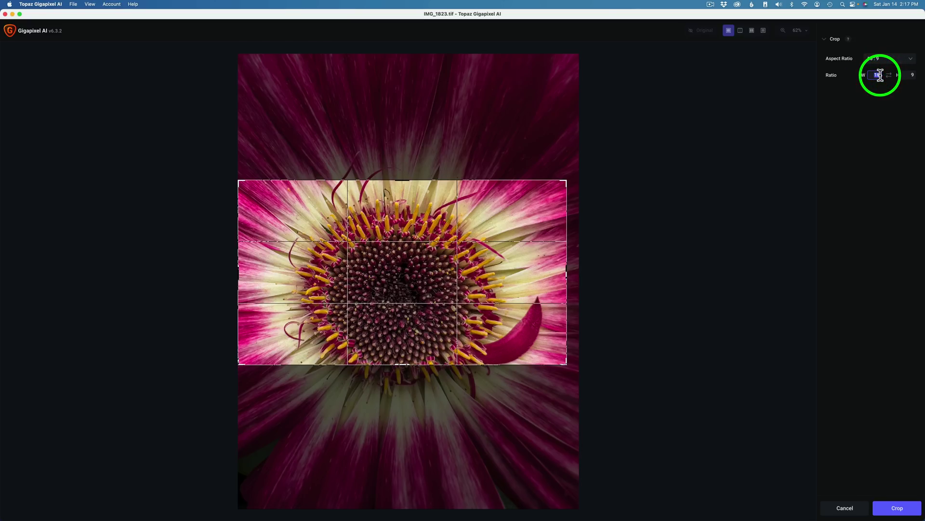
type("3")
double_click(913, 75)
type("2")
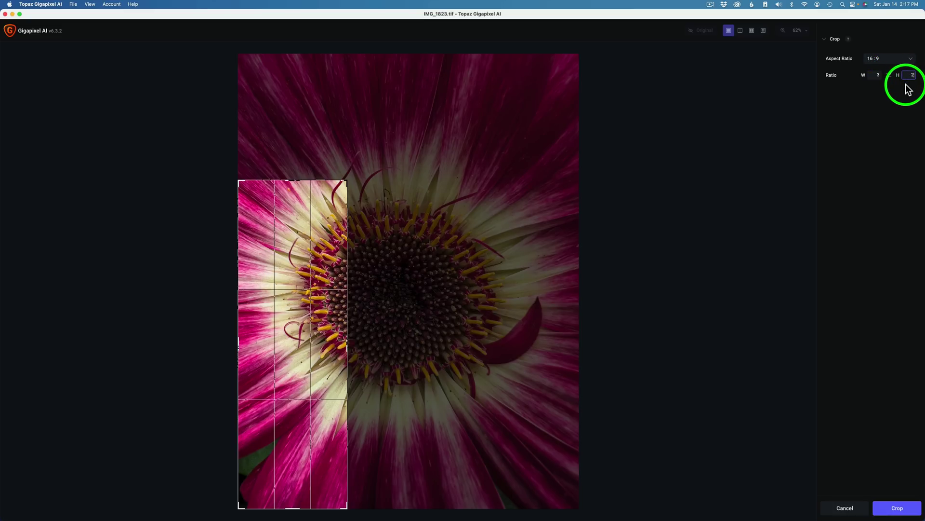
left_click(859, 84)
Shift the crop over the flower, flip it to a tall 2:3, and enlarge it
left_click_drag(414, 239, 459, 247)
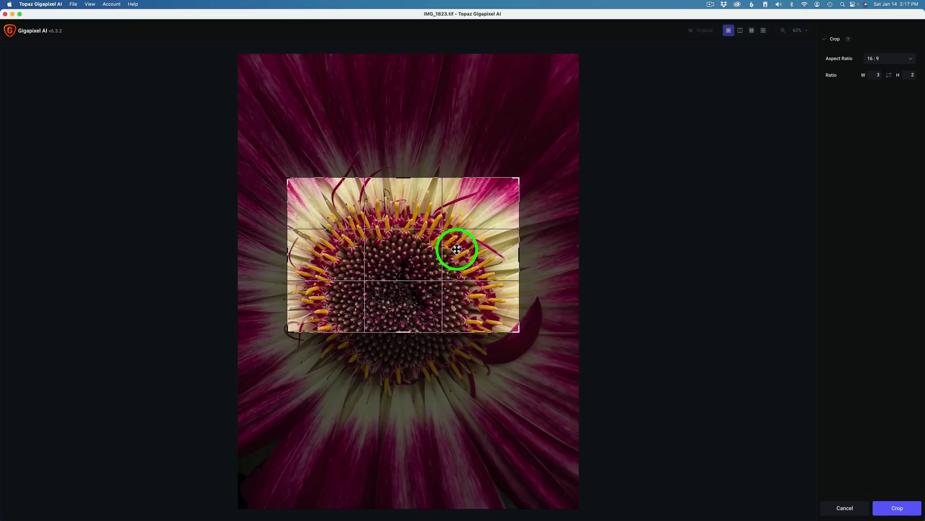
left_click(889, 76)
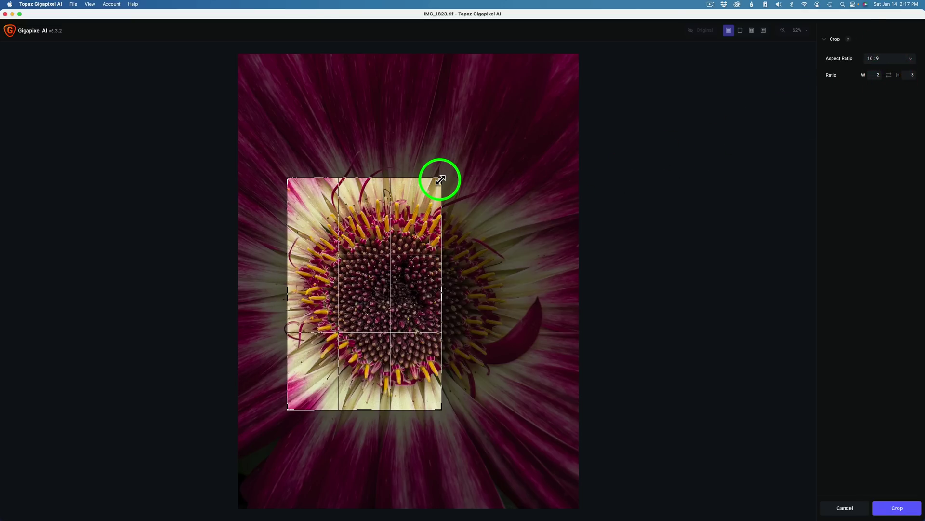
left_click_drag(441, 180, 537, 109)
left_click_drag(498, 408, 534, 457)
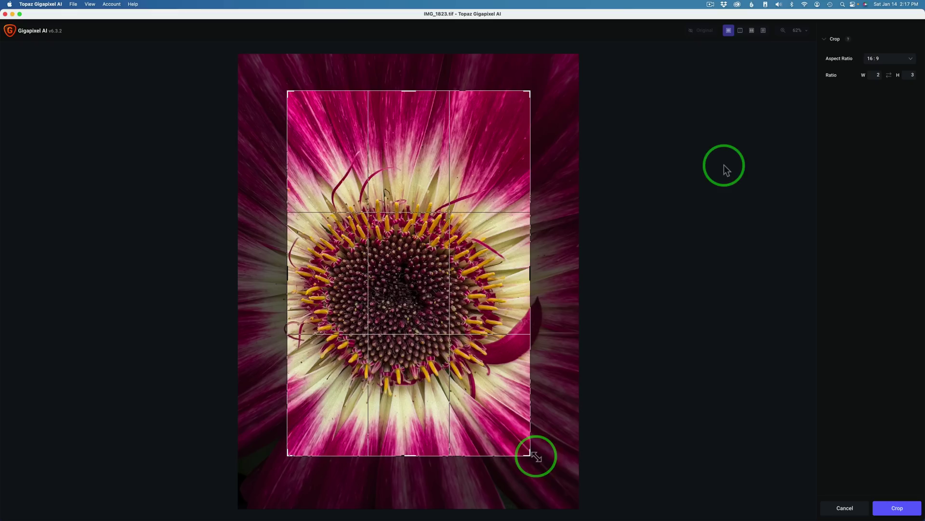
double_click(877, 76)
type("2")
left_click(913, 75)
key("BackSpace")
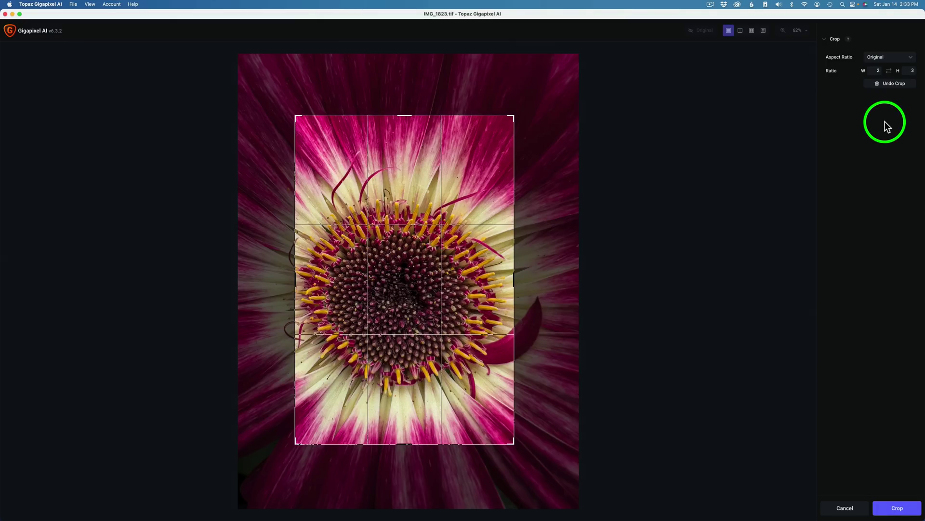
Apply the tall 2:3 crop to the gerbera photo, then reopen cropping
left_click(898, 86)
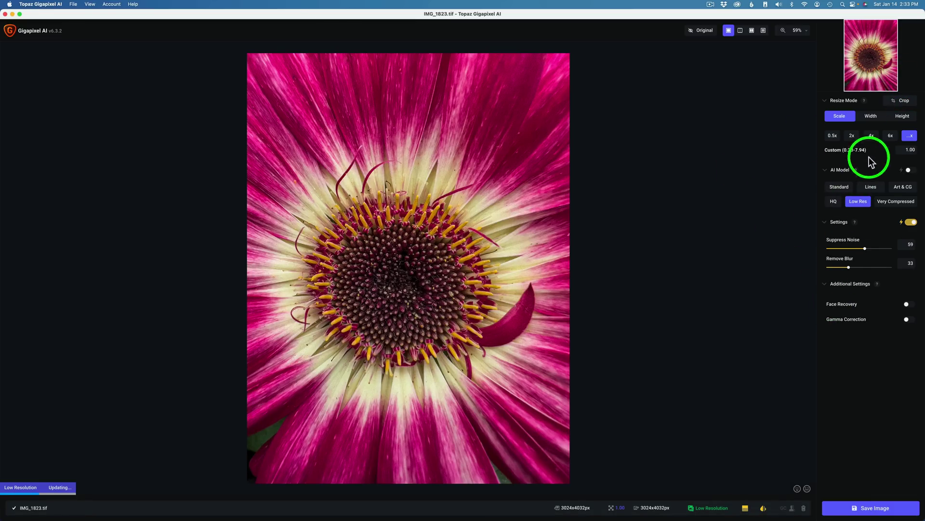
left_click(905, 104)
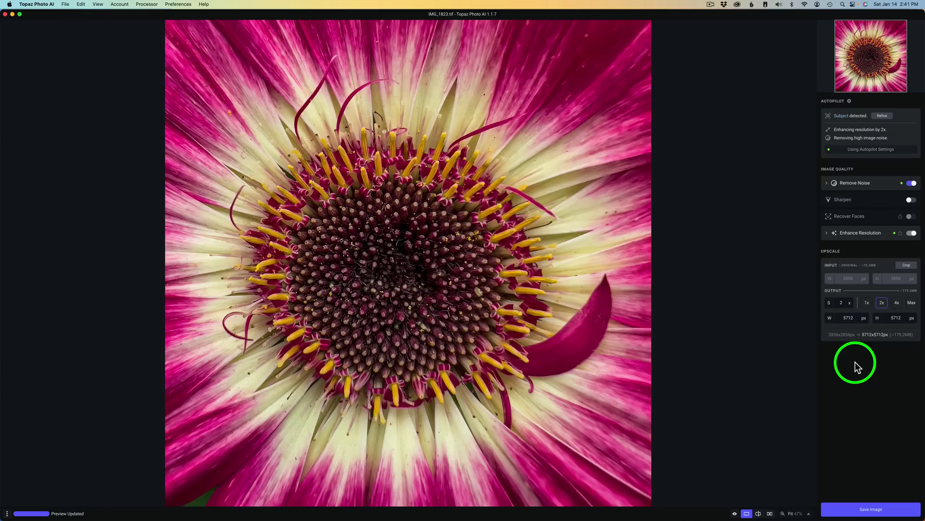
Nudge the square crop down and shrink it to 2803 x 2803 px, upscaling to 5606 x 5606
left_click(906, 266)
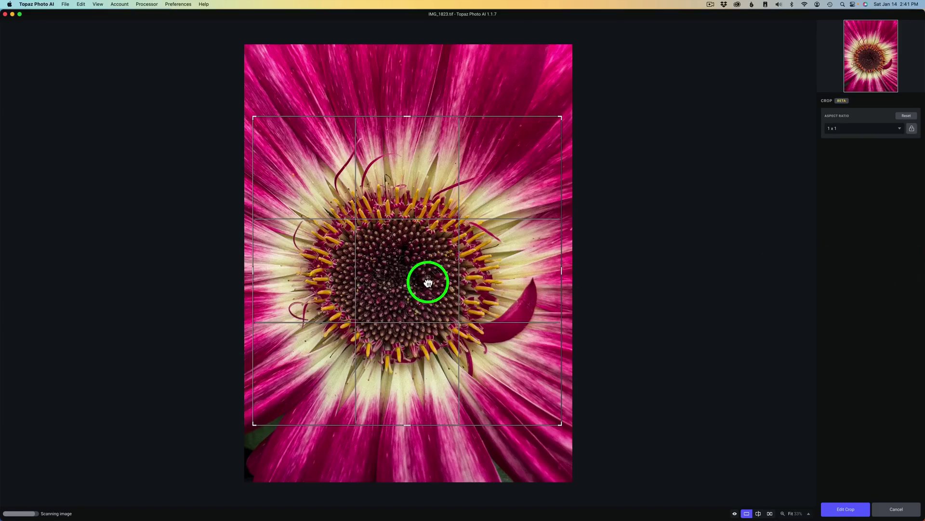
left_click_drag(428, 282, 429, 287)
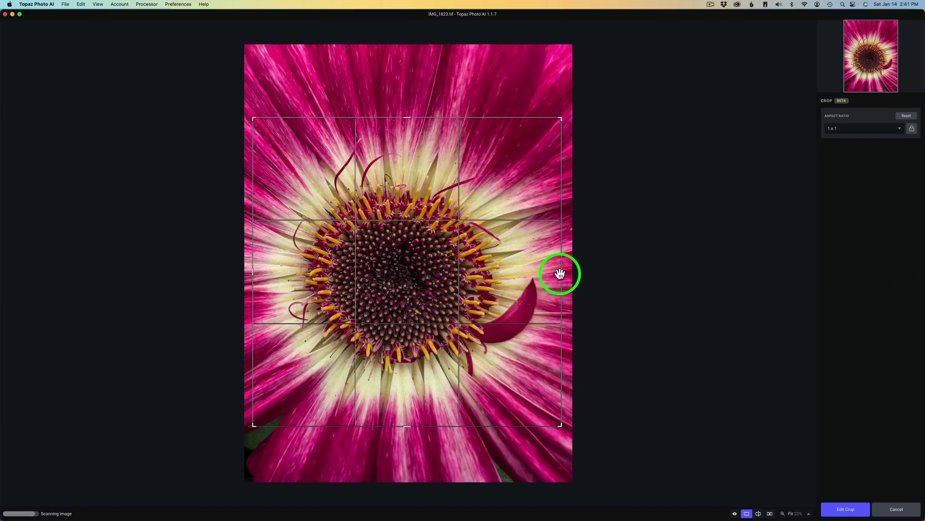
left_click_drag(560, 274, 509, 283)
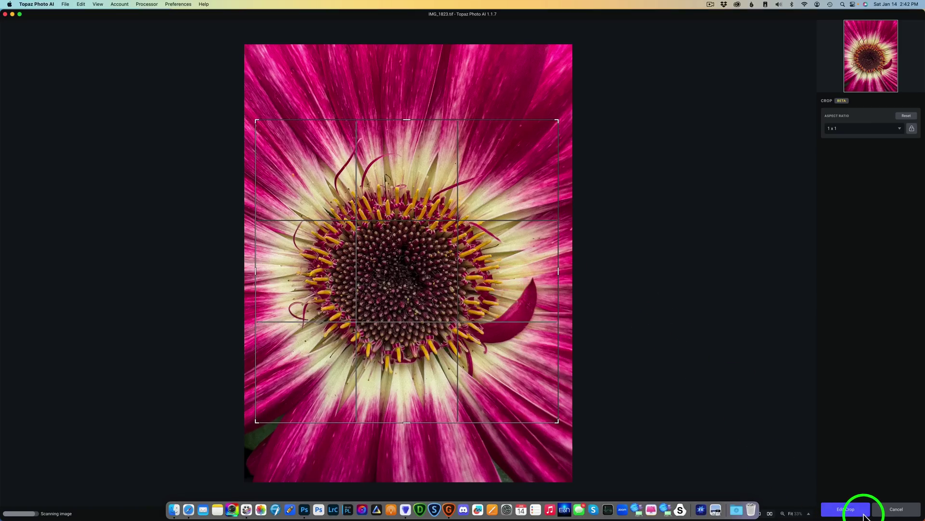
left_click(862, 513)
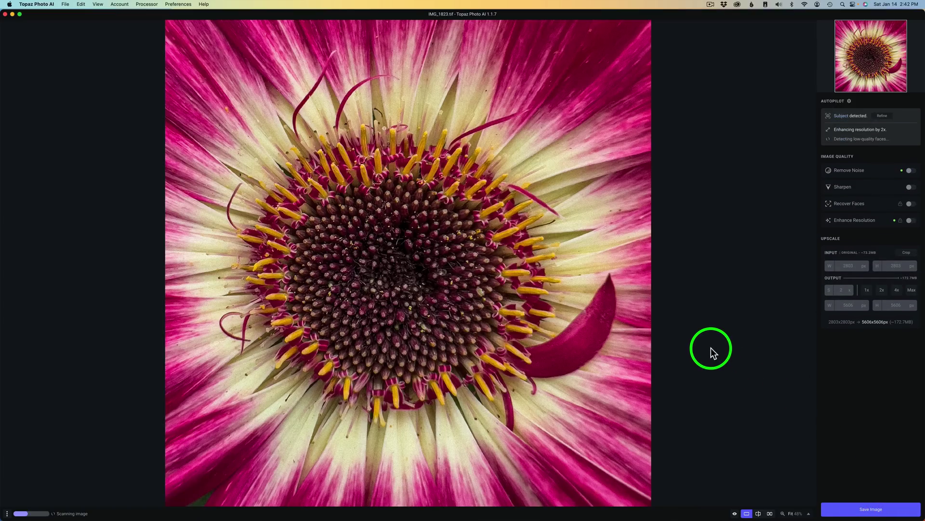